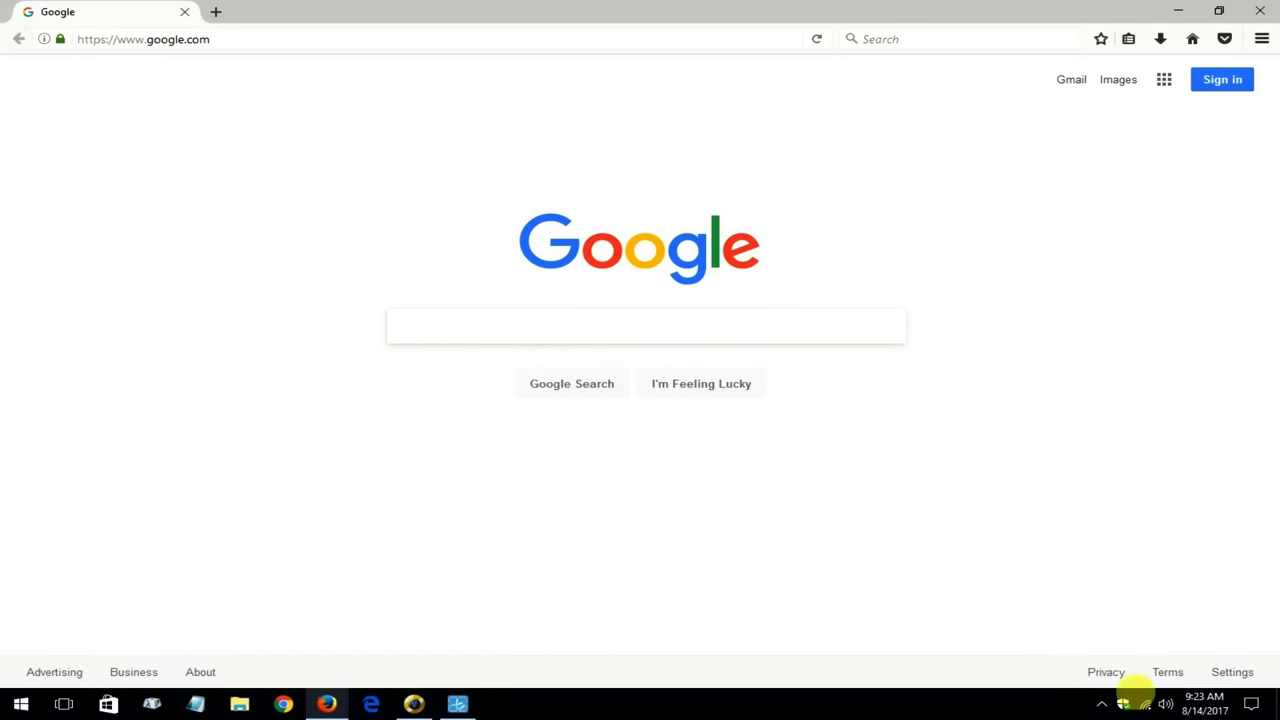
Join the open TP-LINK_WA850RE Wi-Fi network, then close the Google tab
click(1145, 704)
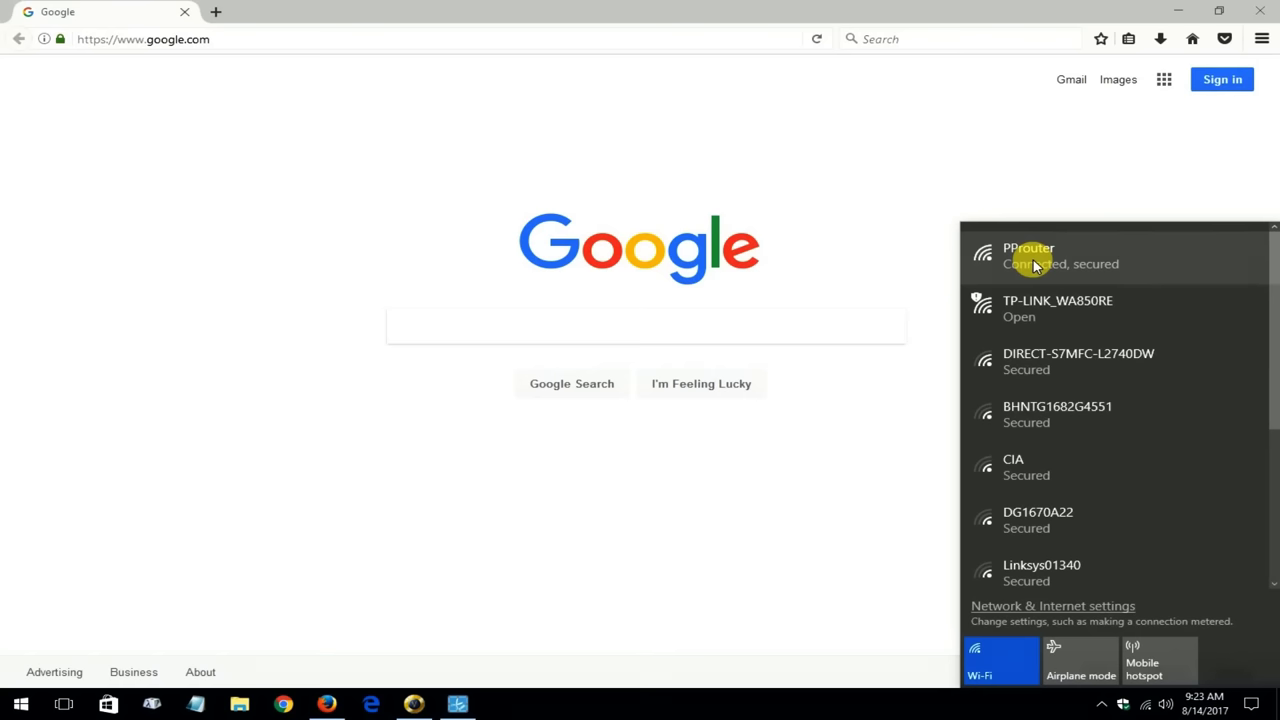
click(1038, 320)
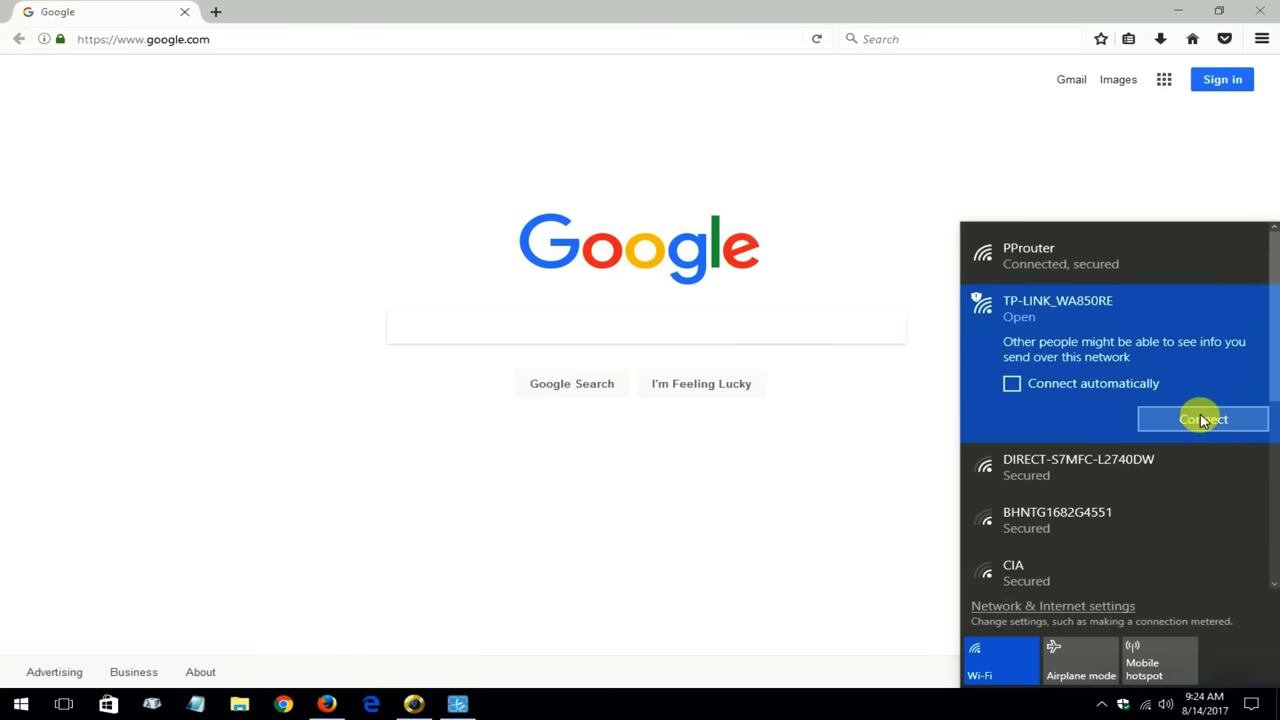
click(1202, 420)
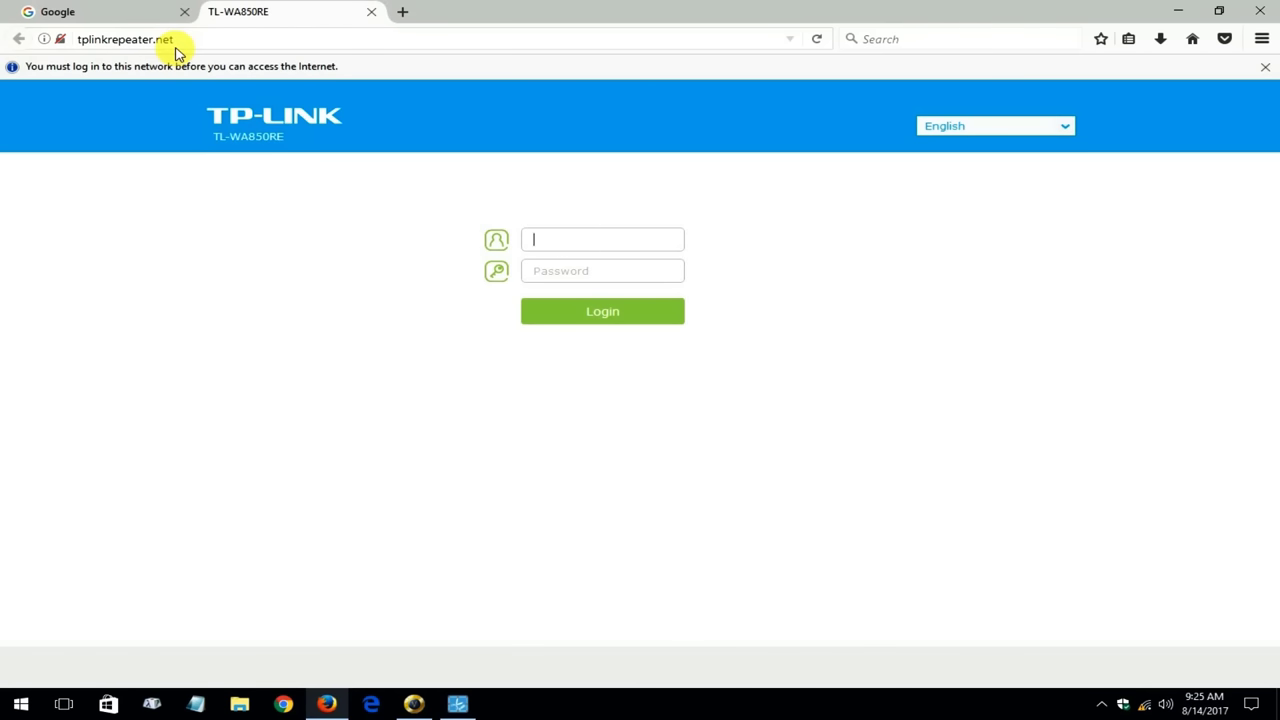
click(184, 11)
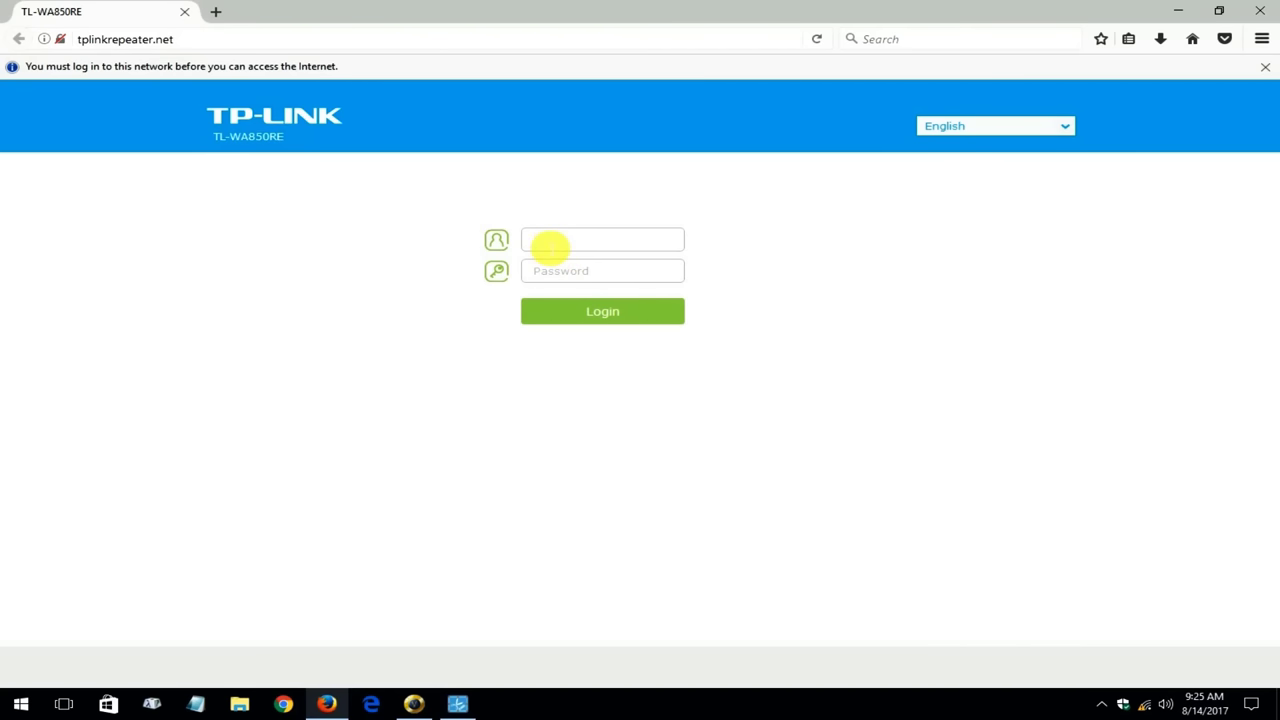
Log in to the extender with the default admin username and password
text(admin)
click(550, 272)
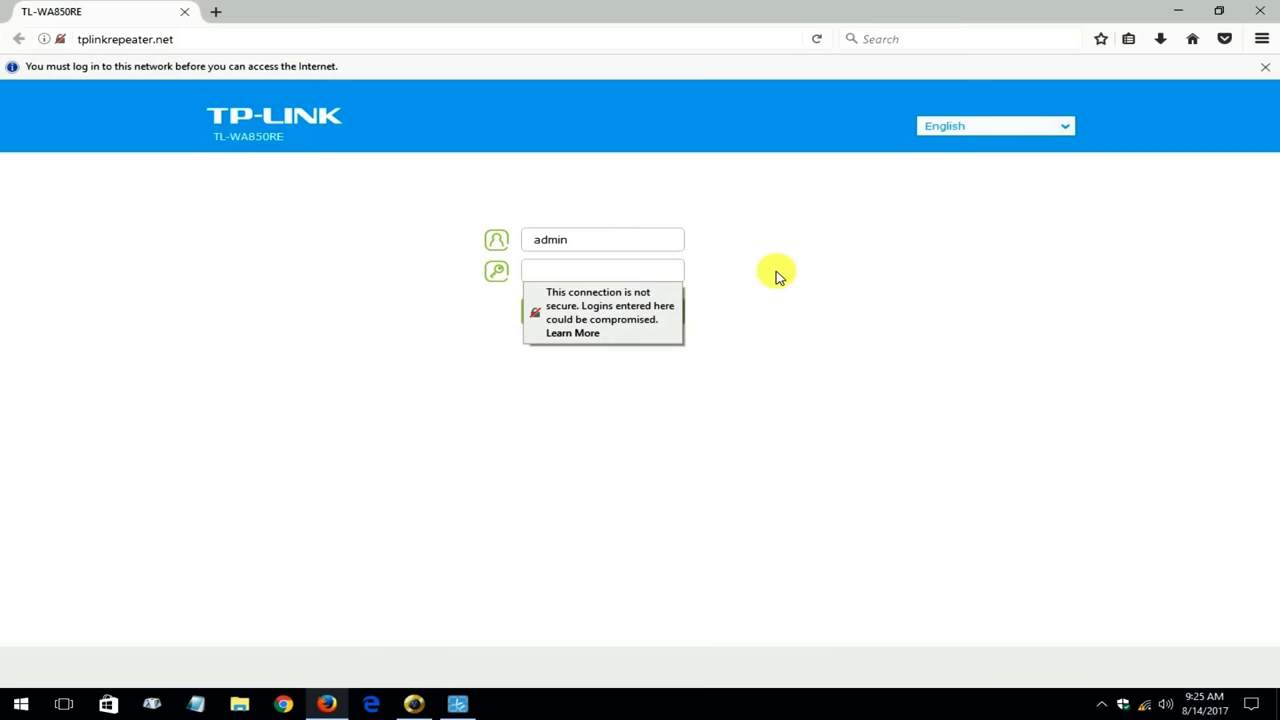
text(admin)
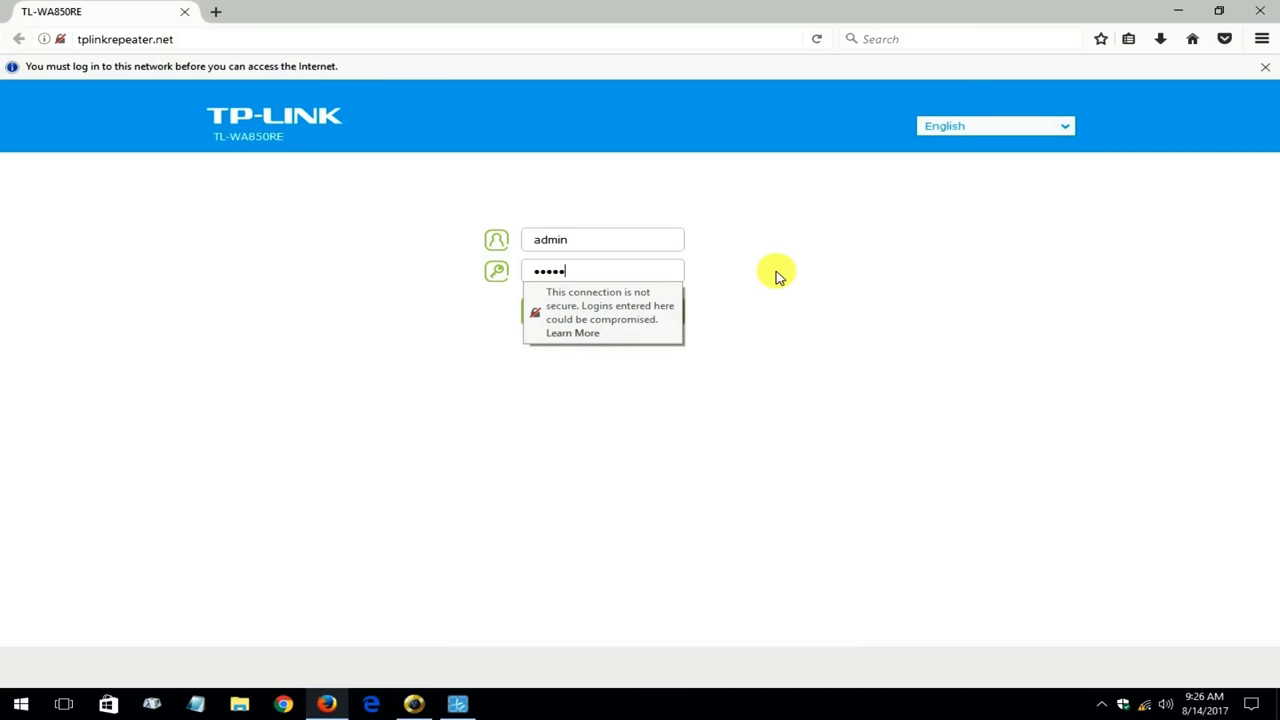
click(616, 391)
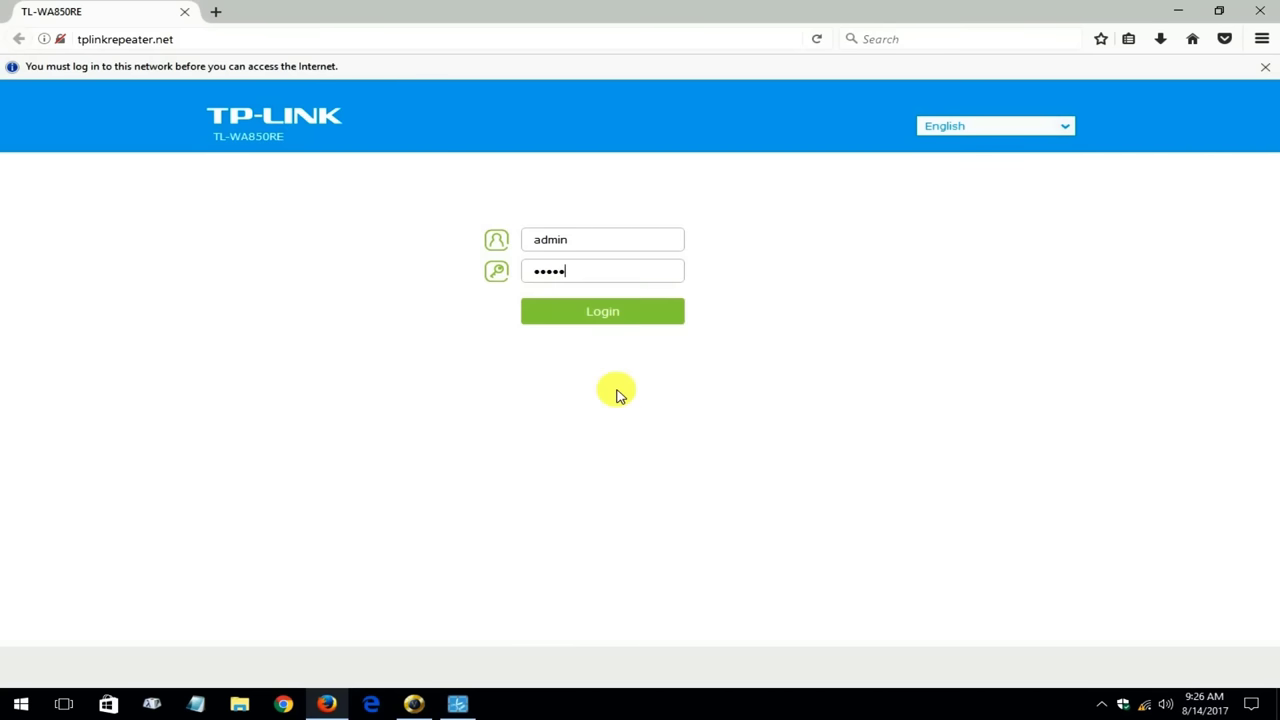
click(609, 314)
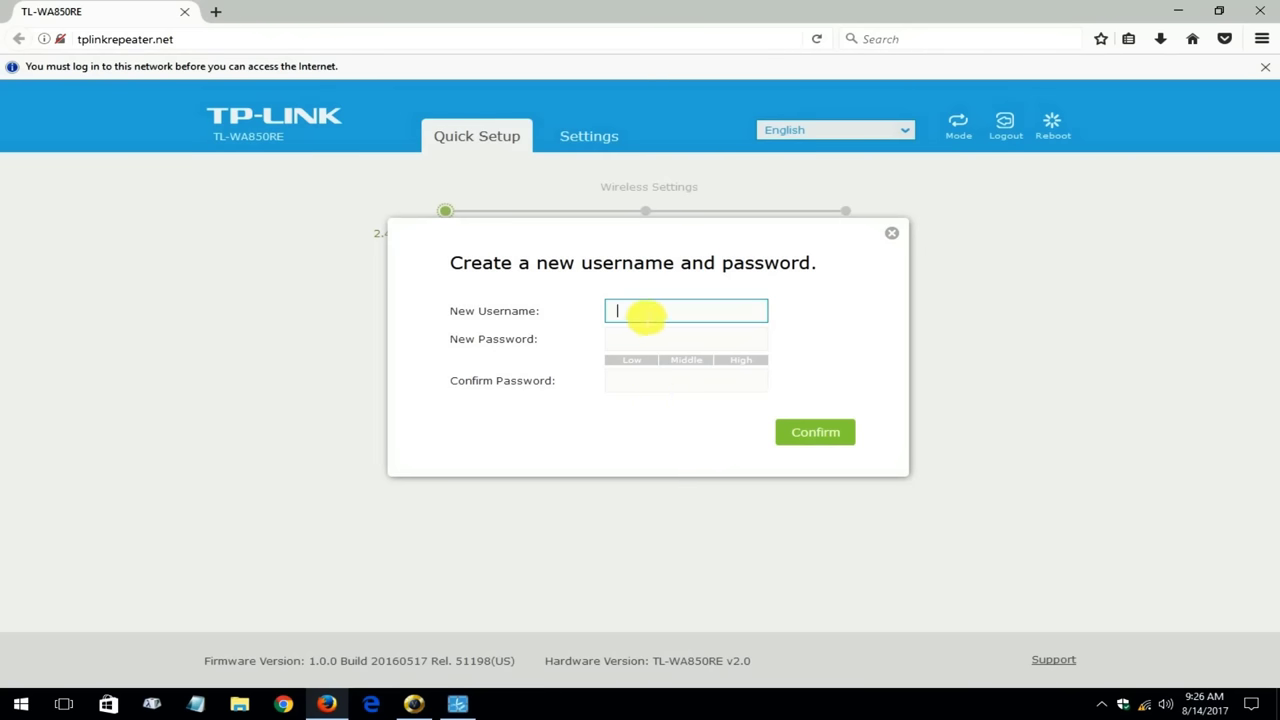
Create a new login with username admin and a new password, confirmed, and submit it
text(admin)
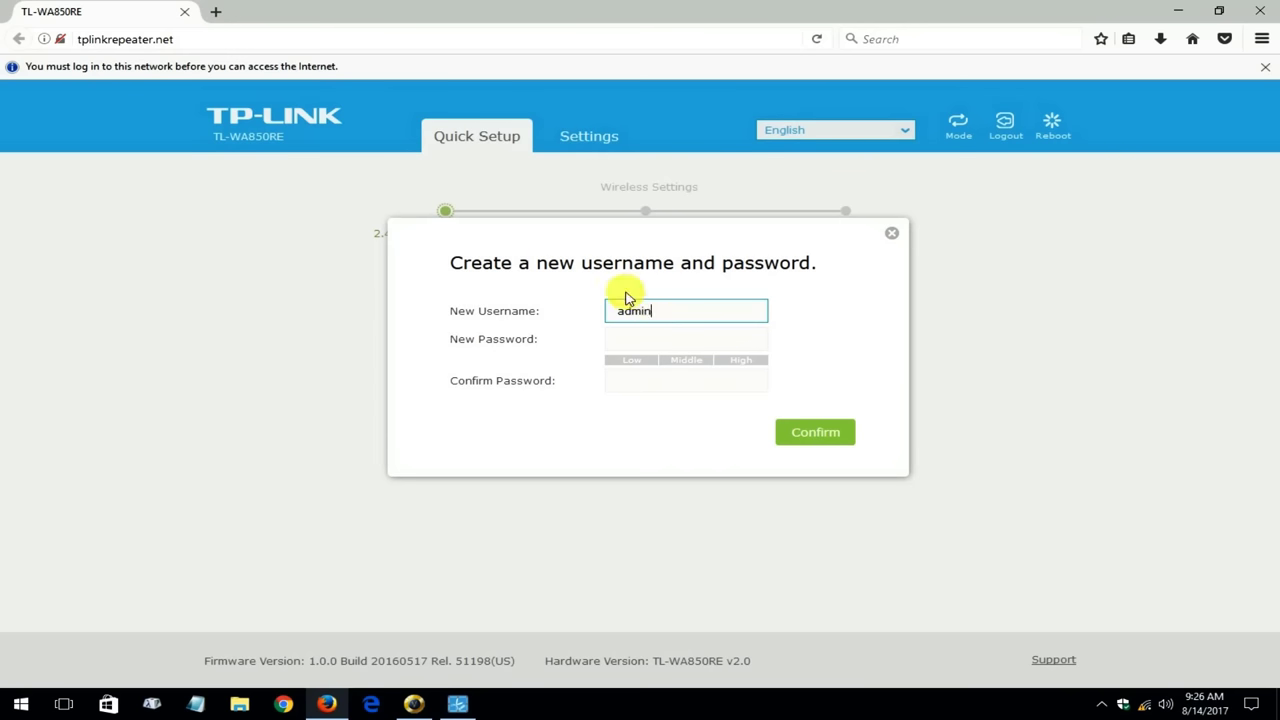
click(628, 340)
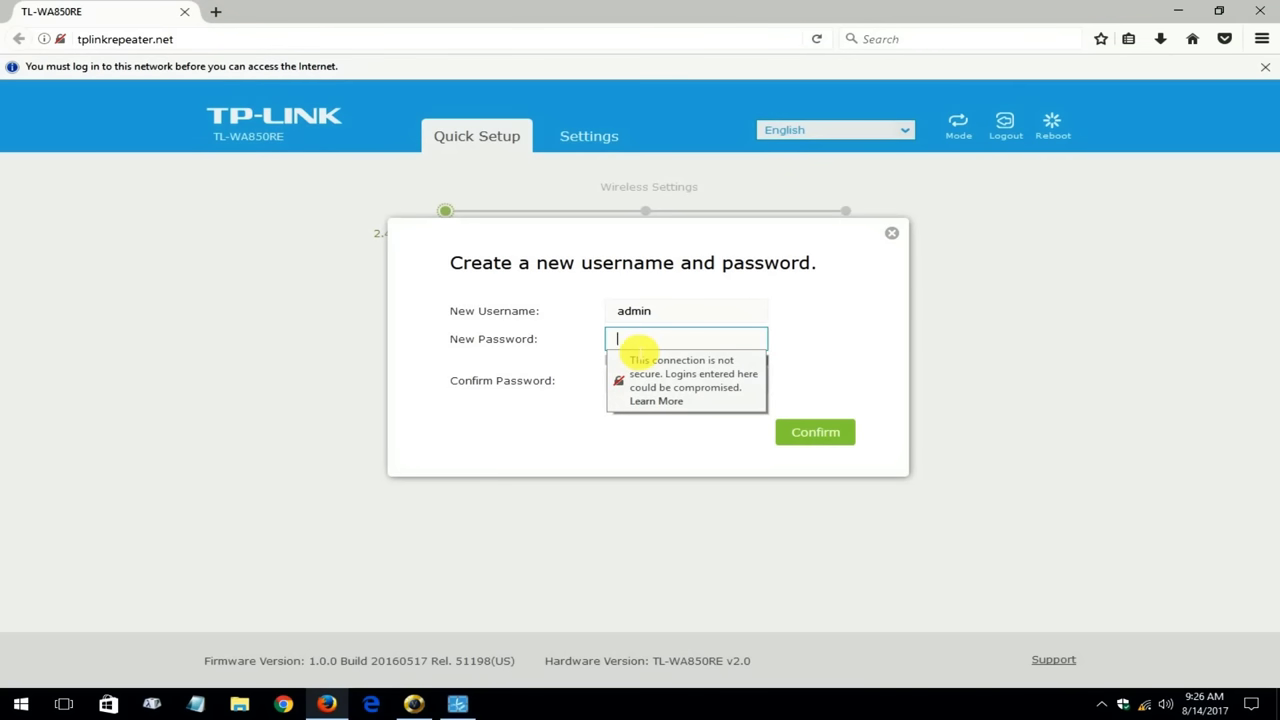
text(admin1234)
key(Tab)
text(admin123)
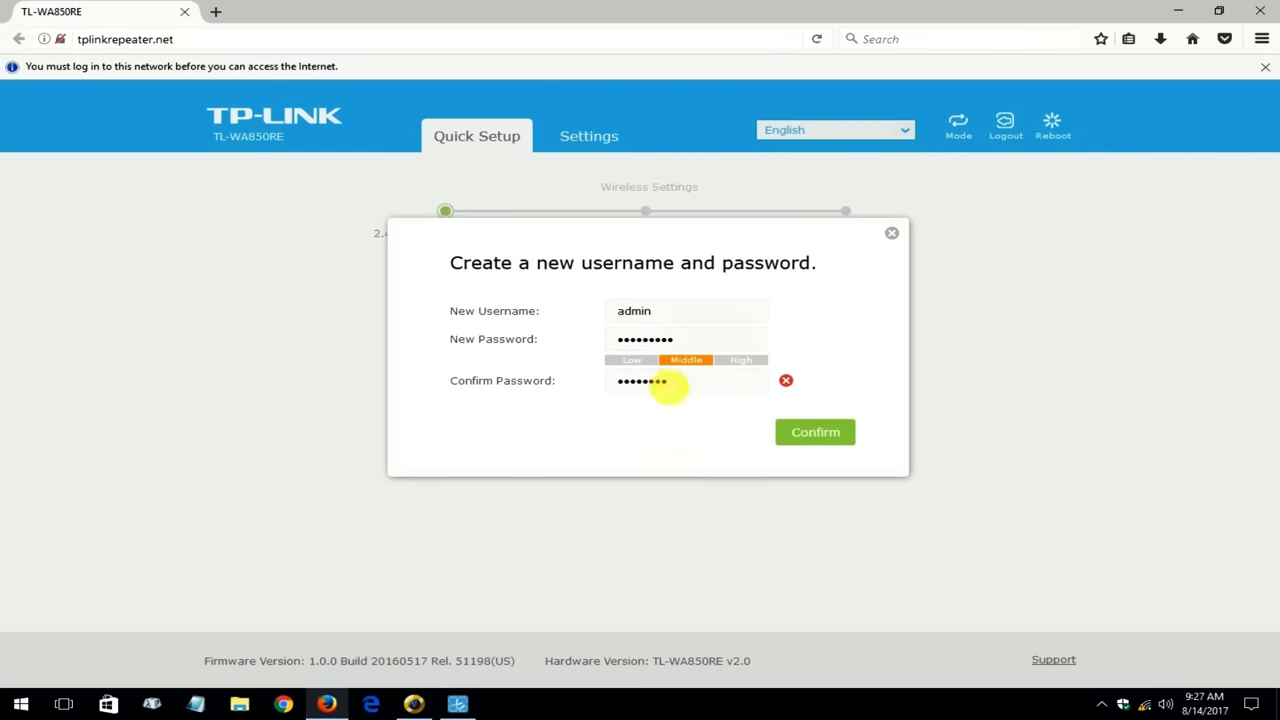
click(722, 380)
text(4)
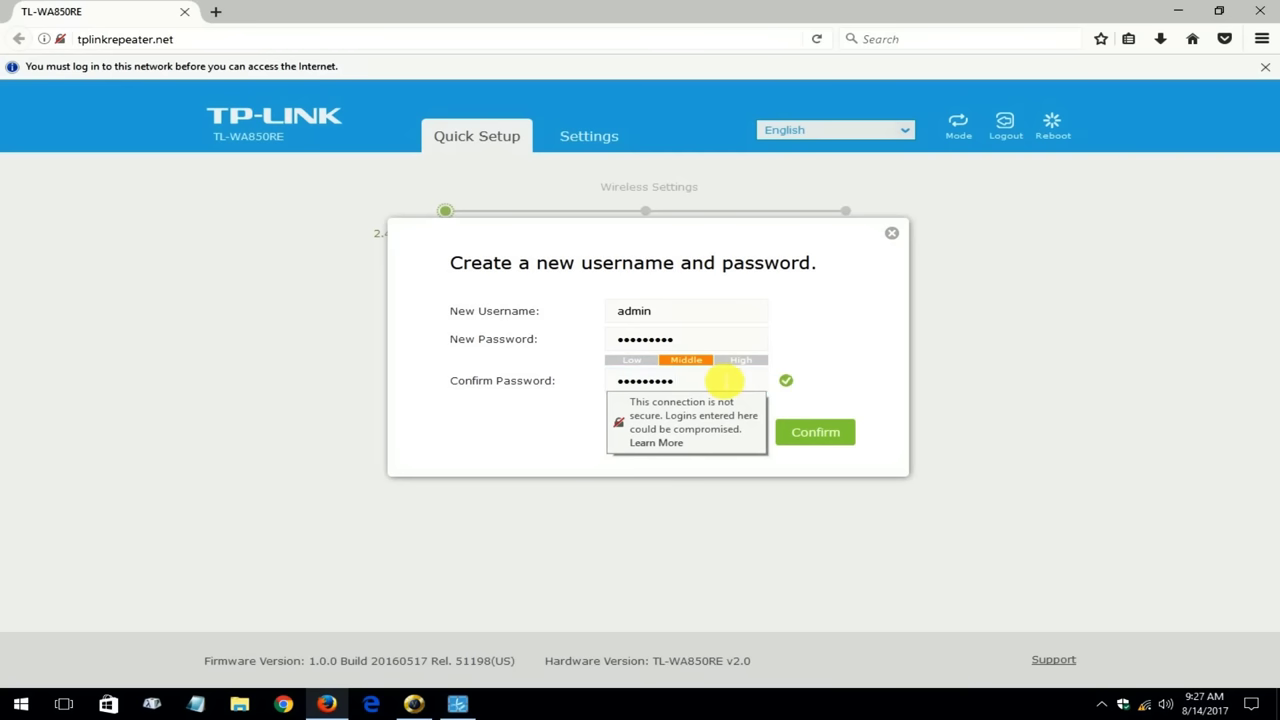
click(826, 440)
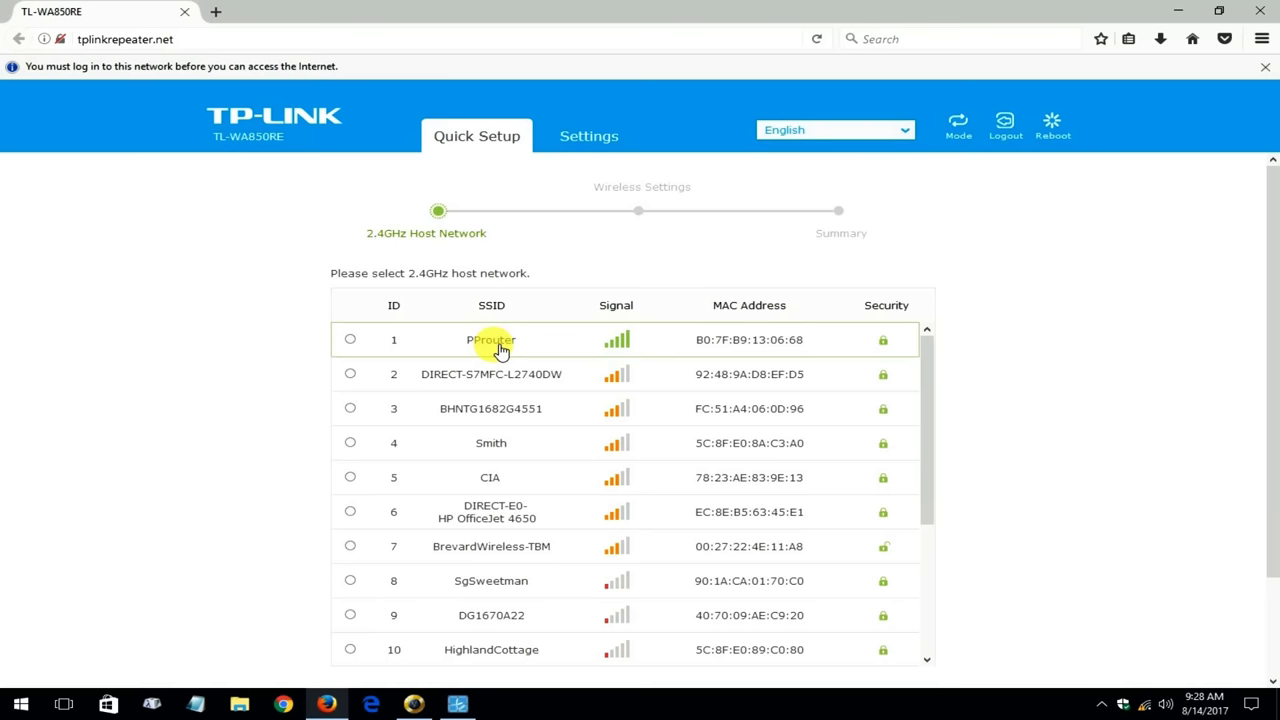
Choose PProuter as the 2.4GHz host network and enter its Wi-Fi password
click(501, 349)
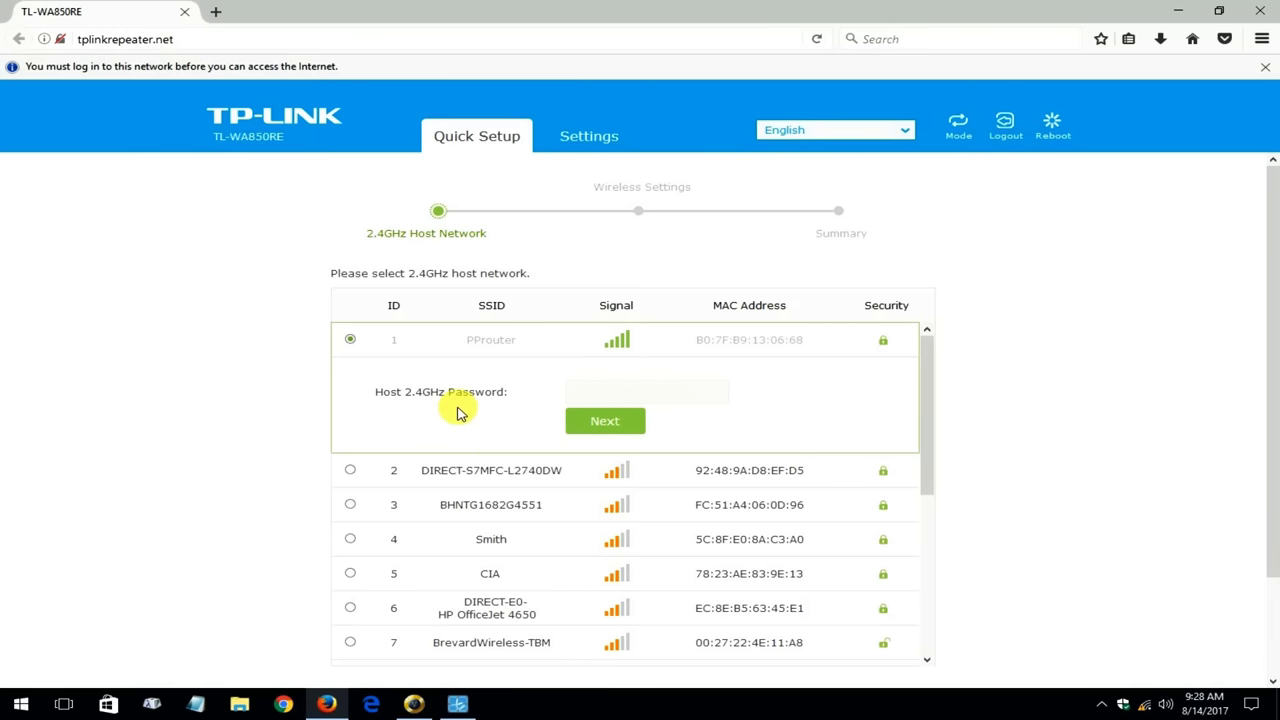
click(615, 428)
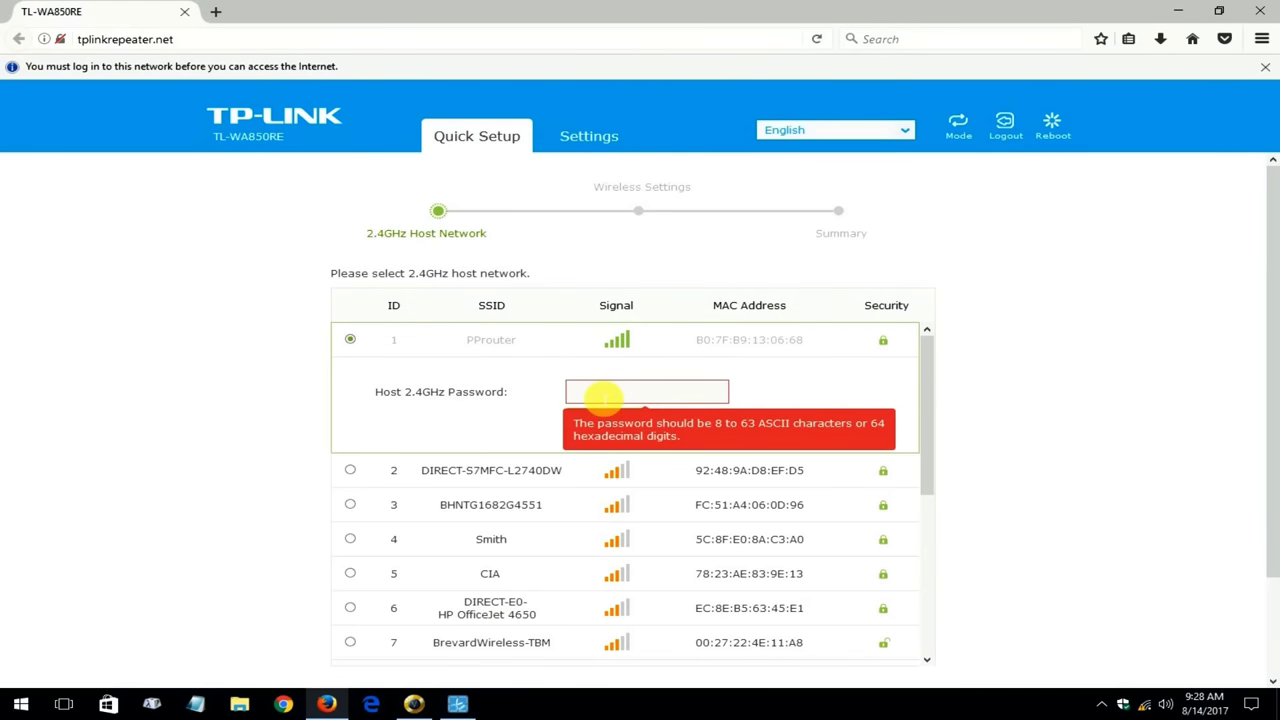
click(603, 395)
text(********)
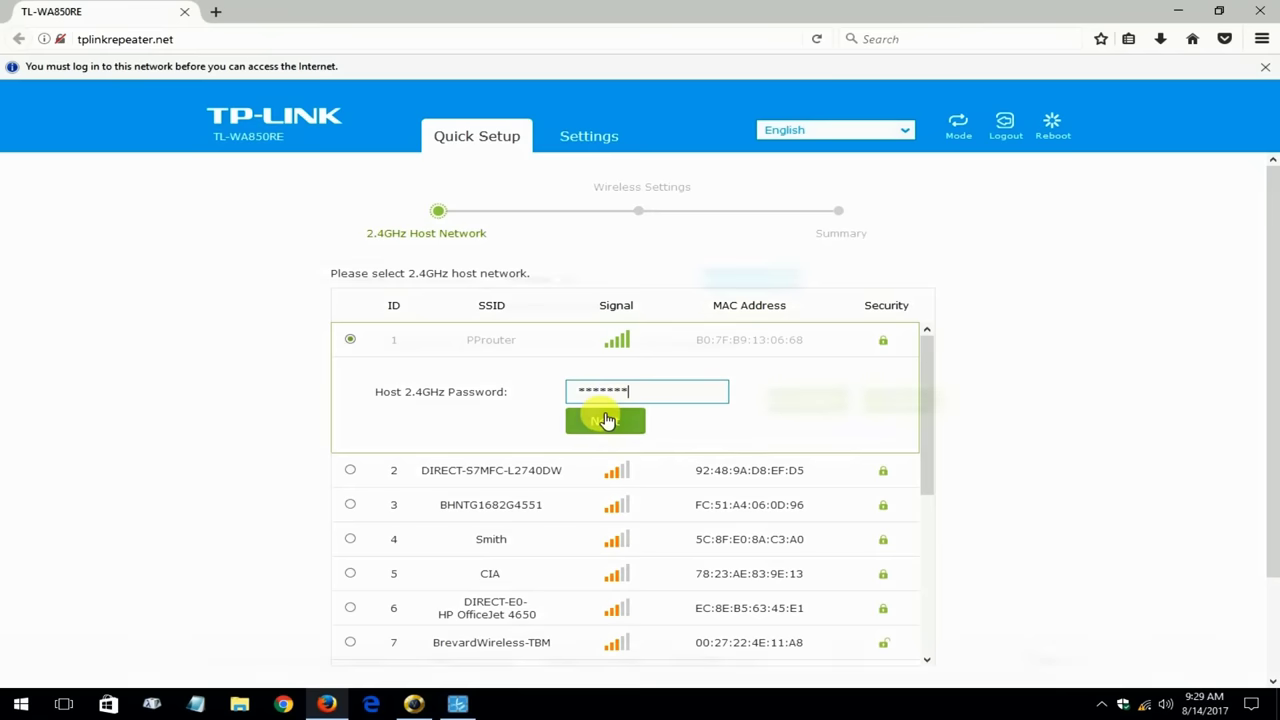
click(605, 420)
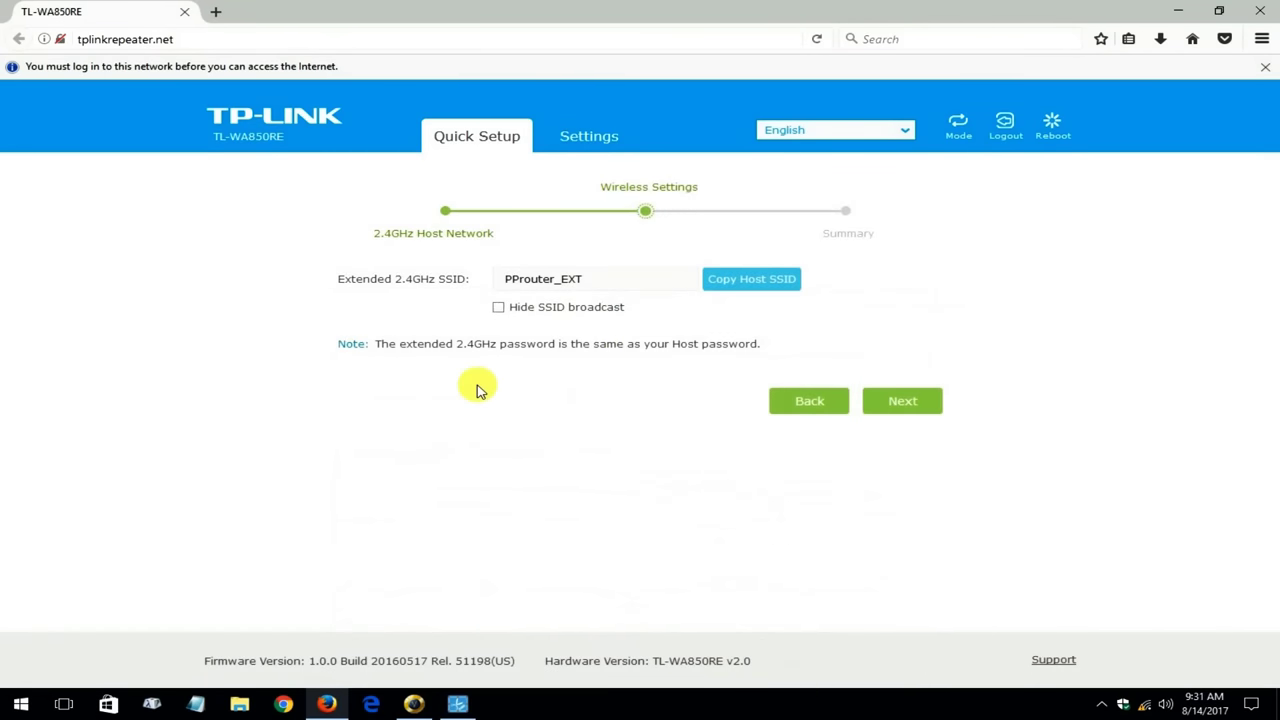
Replace the extended SSID PProuter_EXT with Ocean11 and continue to the Summary
click(607, 283)
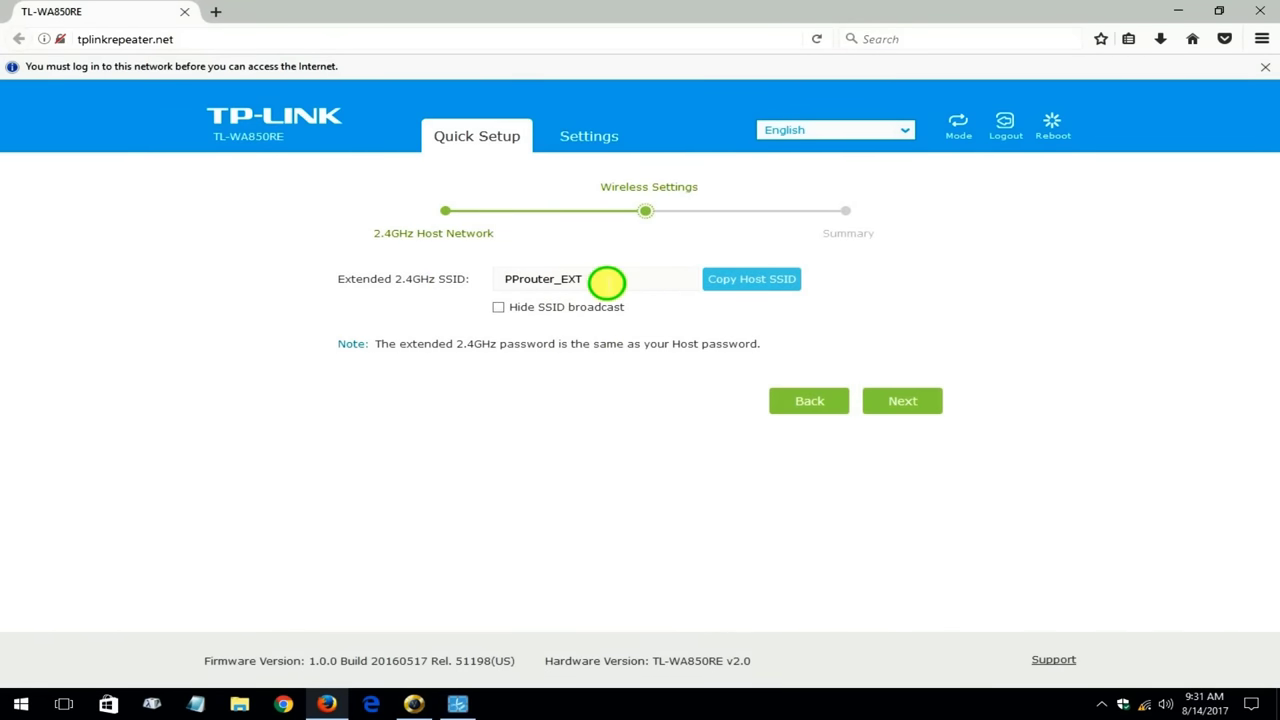
drag(607, 283, 498, 285)
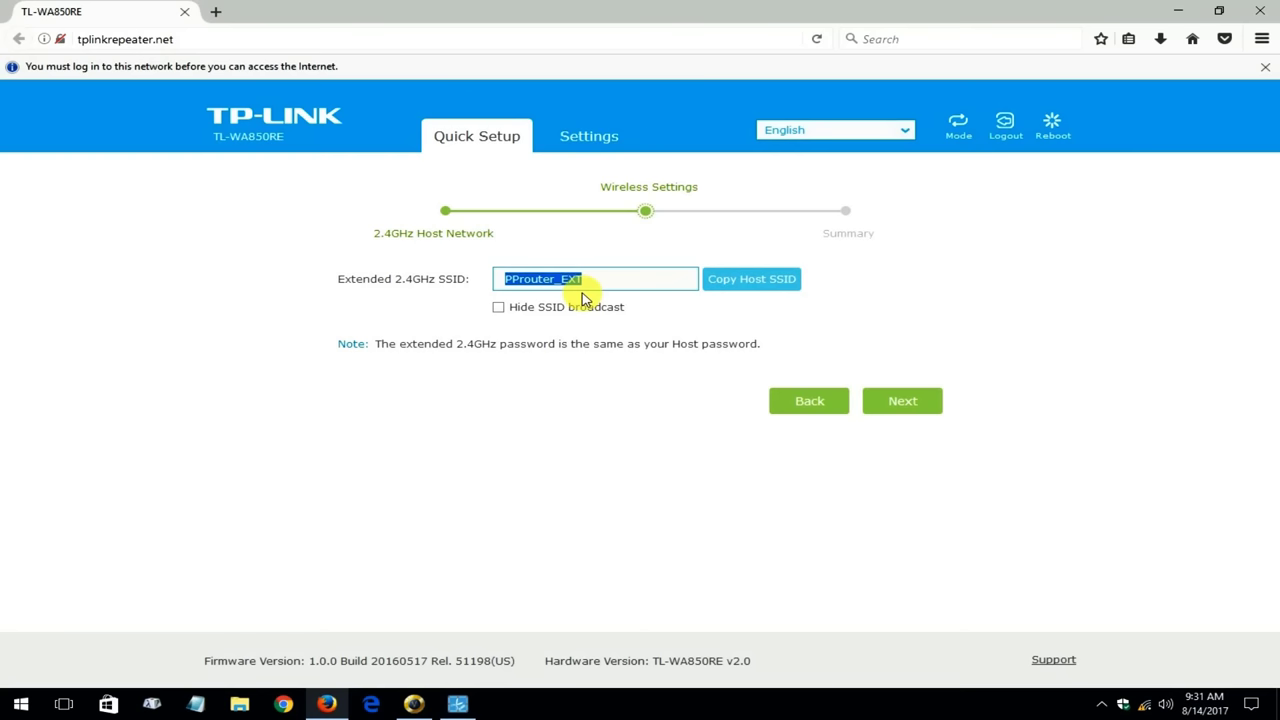
text(Ocean)
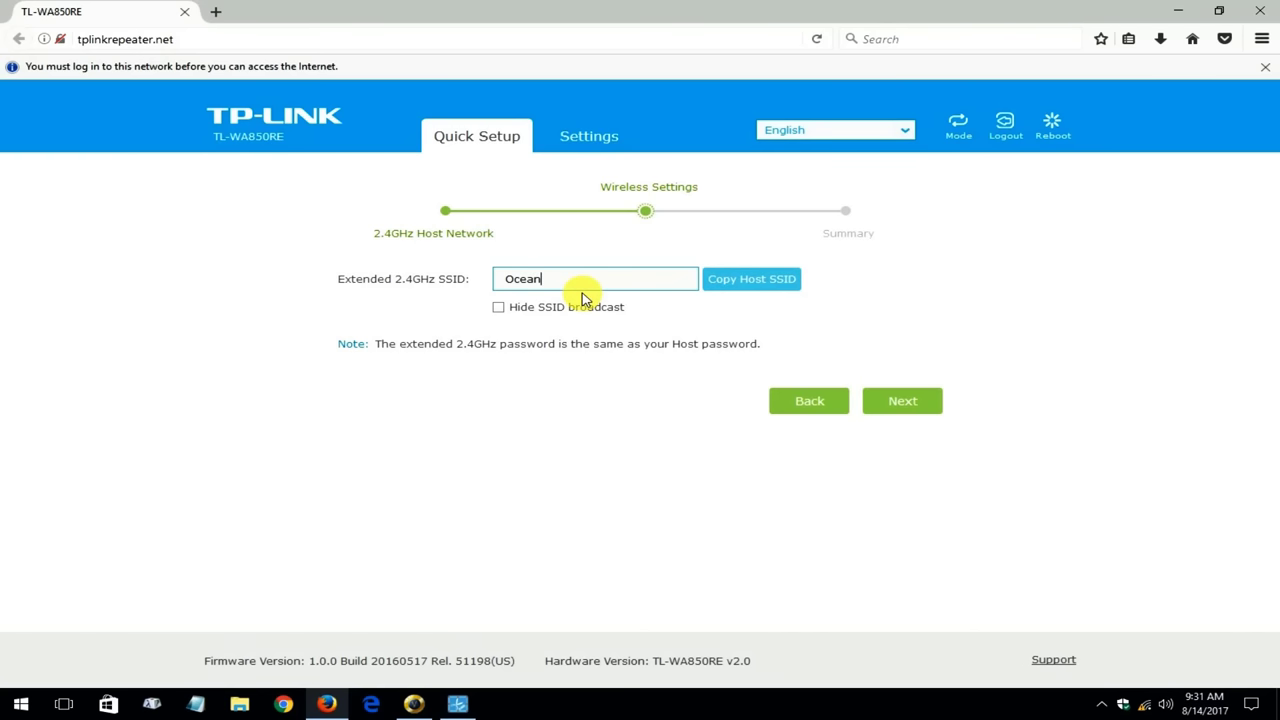
text(11)
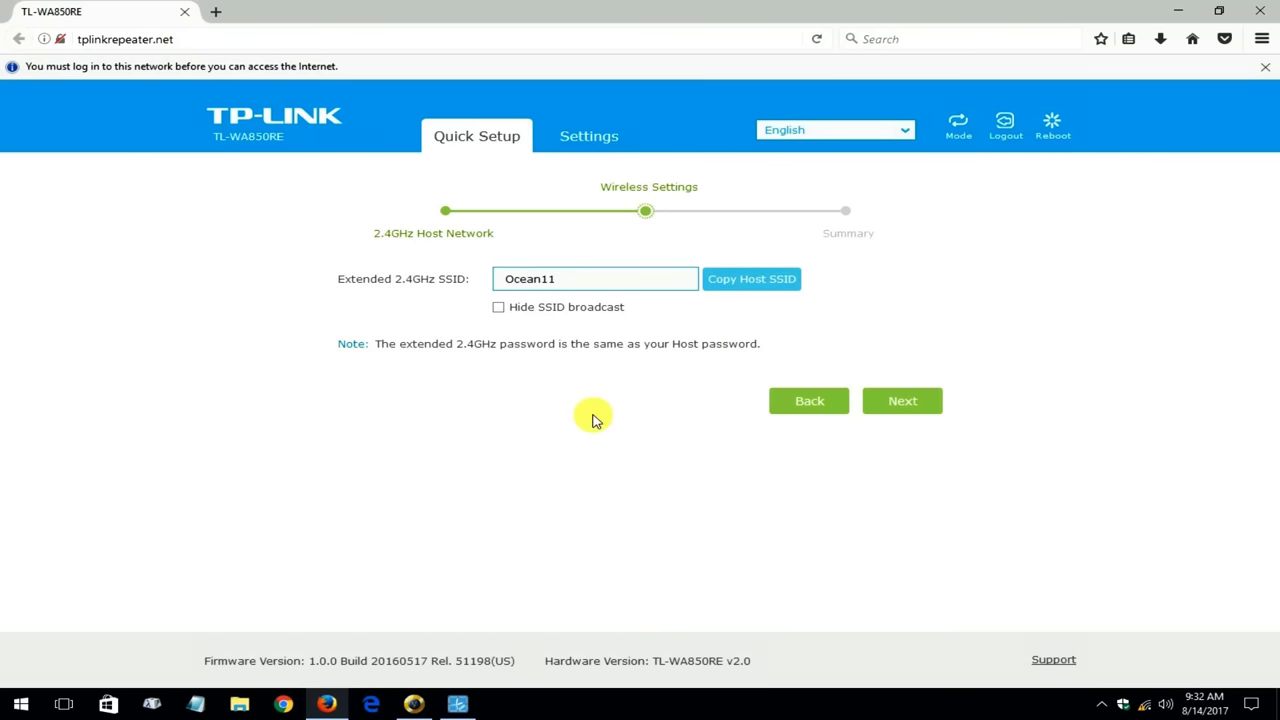
click(905, 408)
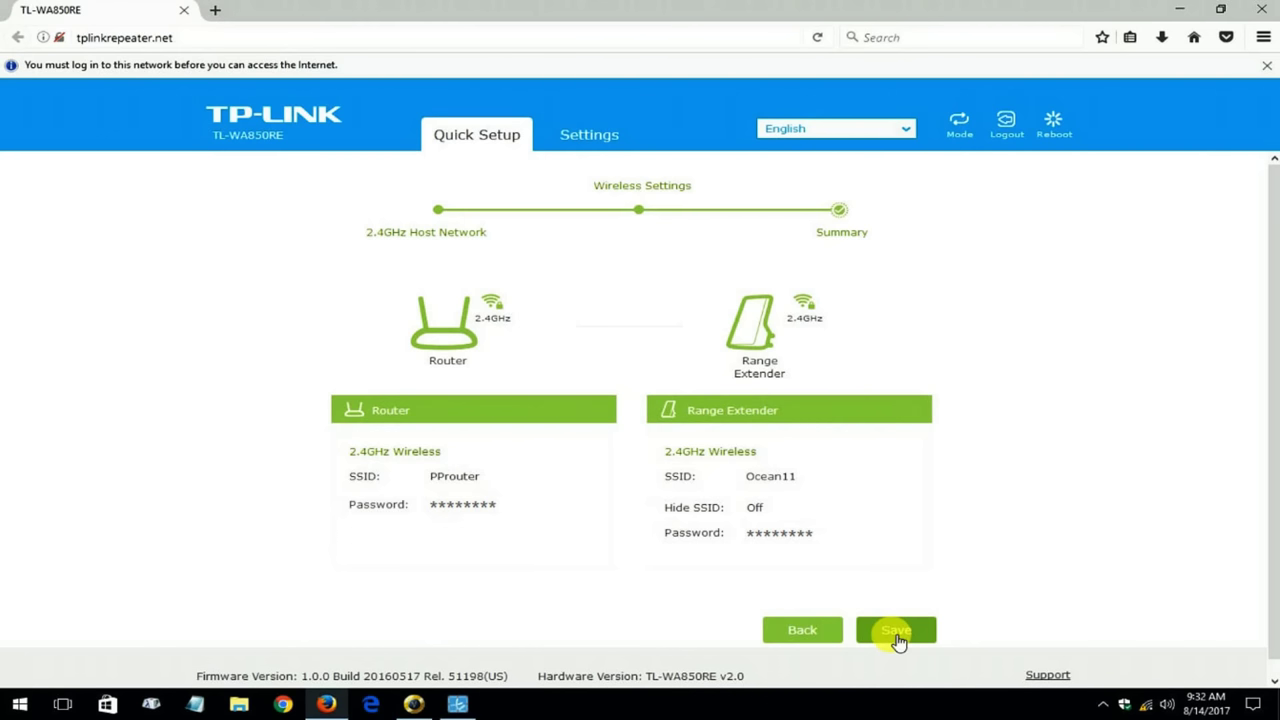
Save the Quick Setup settings so the extender reboots as Ocean11
click(896, 632)
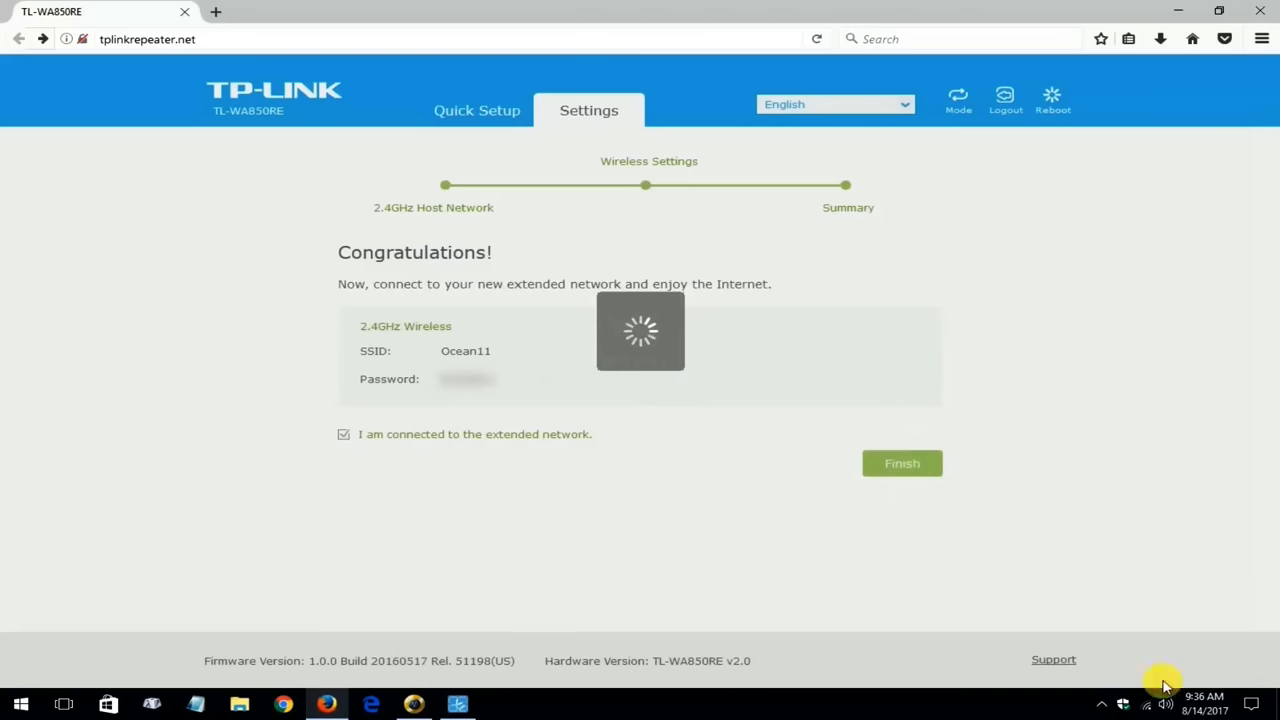
Connect the PC to Ocean11 with its security key, auto-connect off, not discoverable
click(1148, 705)
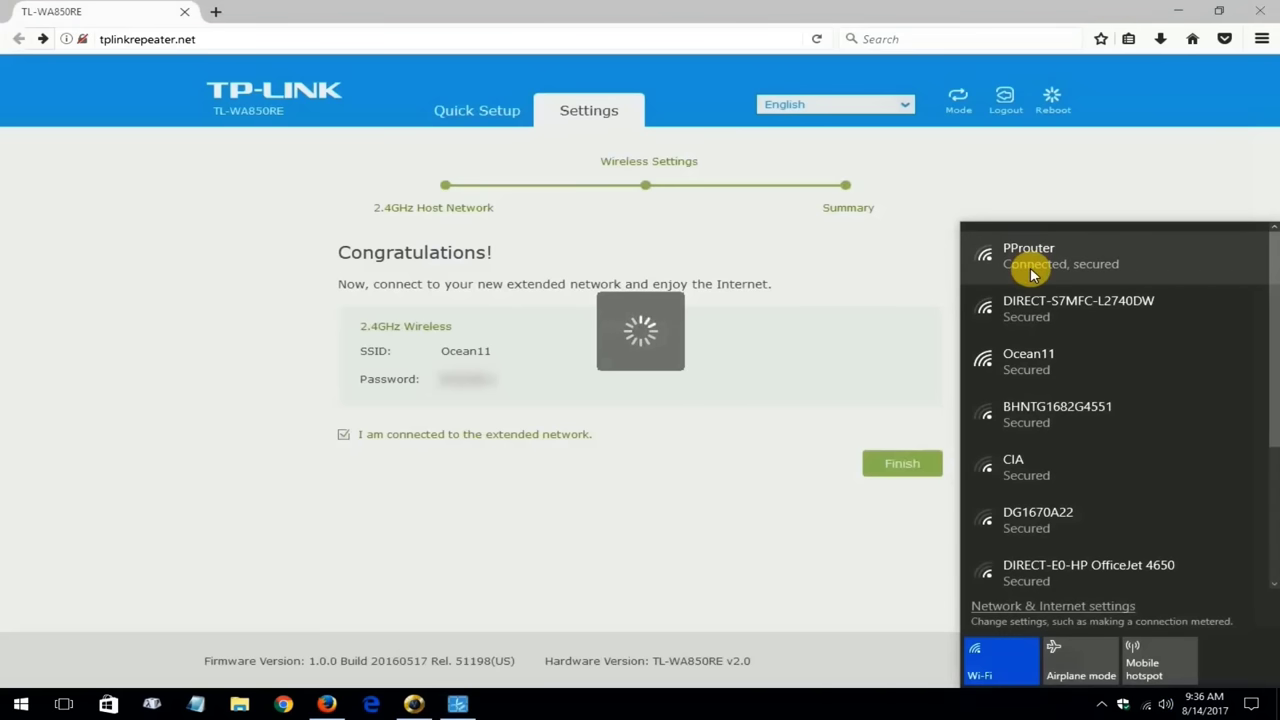
click(1064, 370)
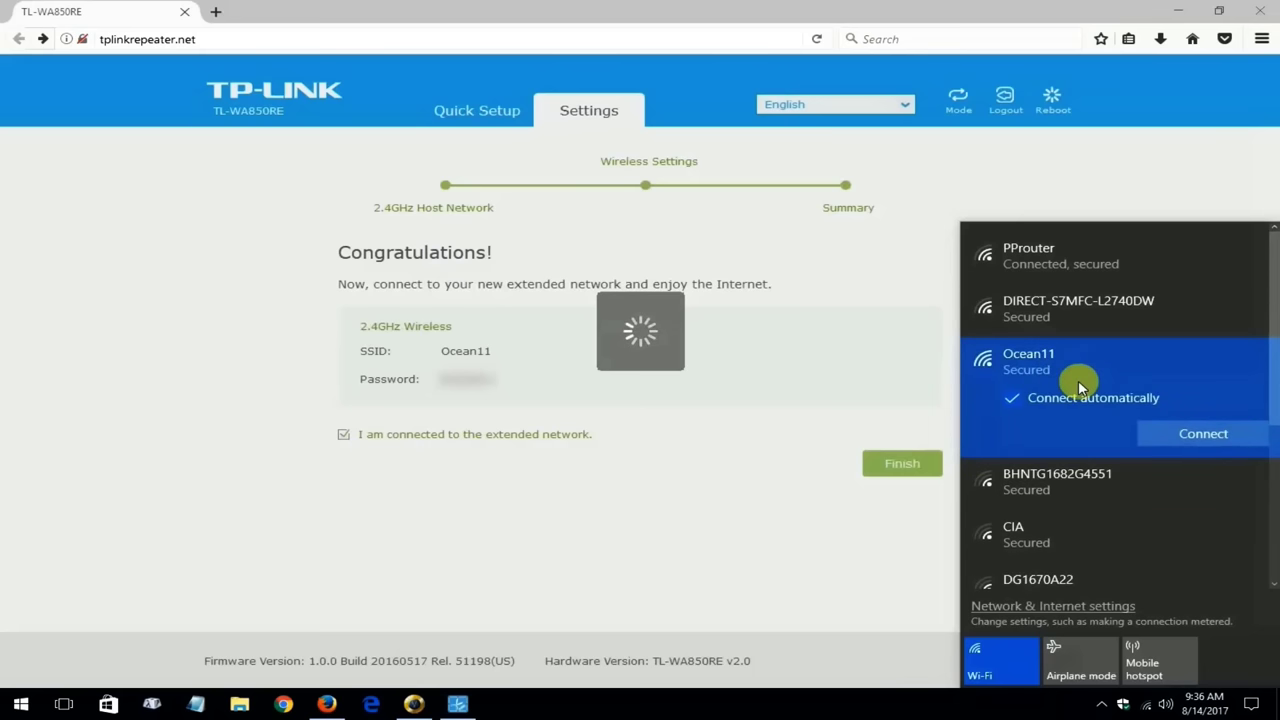
click(1074, 400)
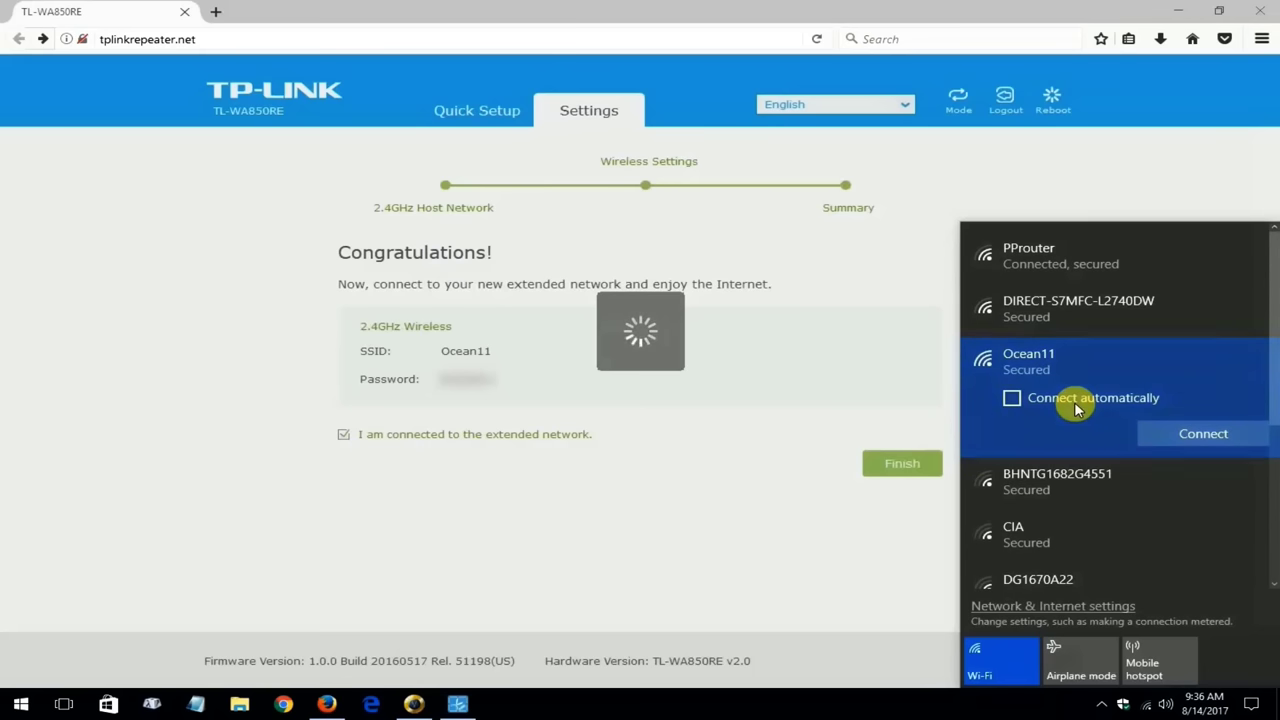
click(1189, 434)
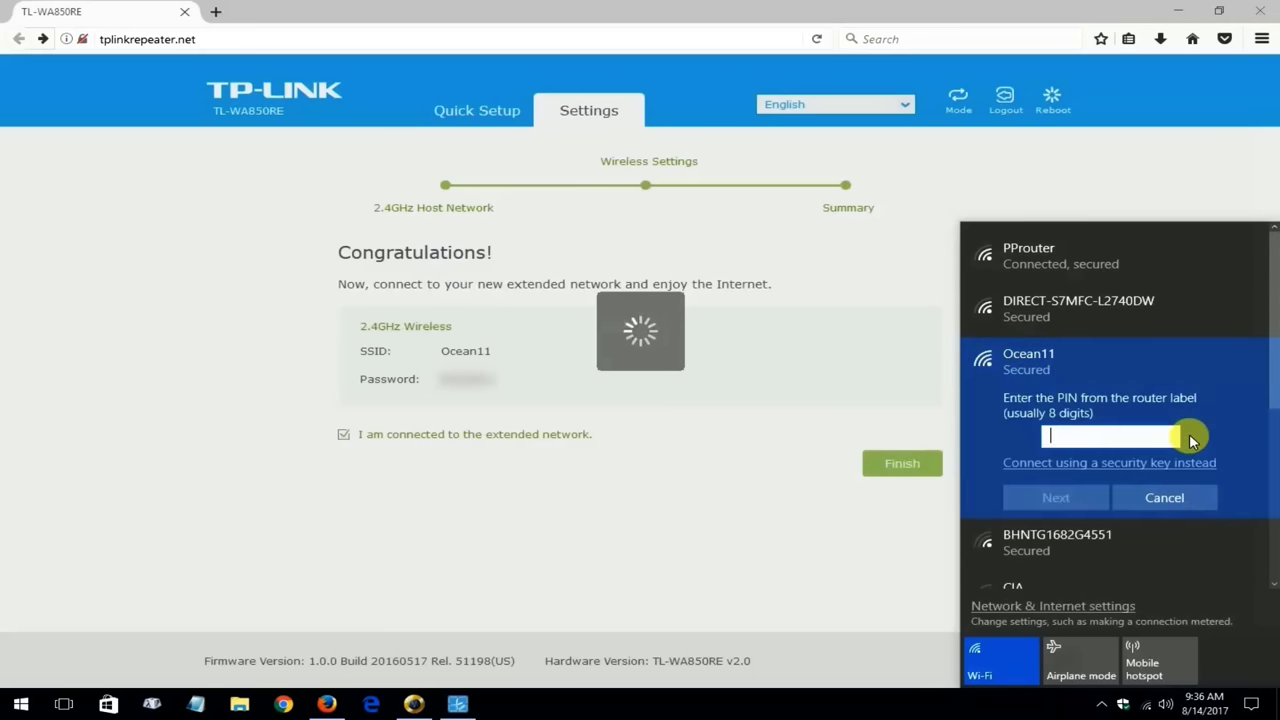
click(1080, 448)
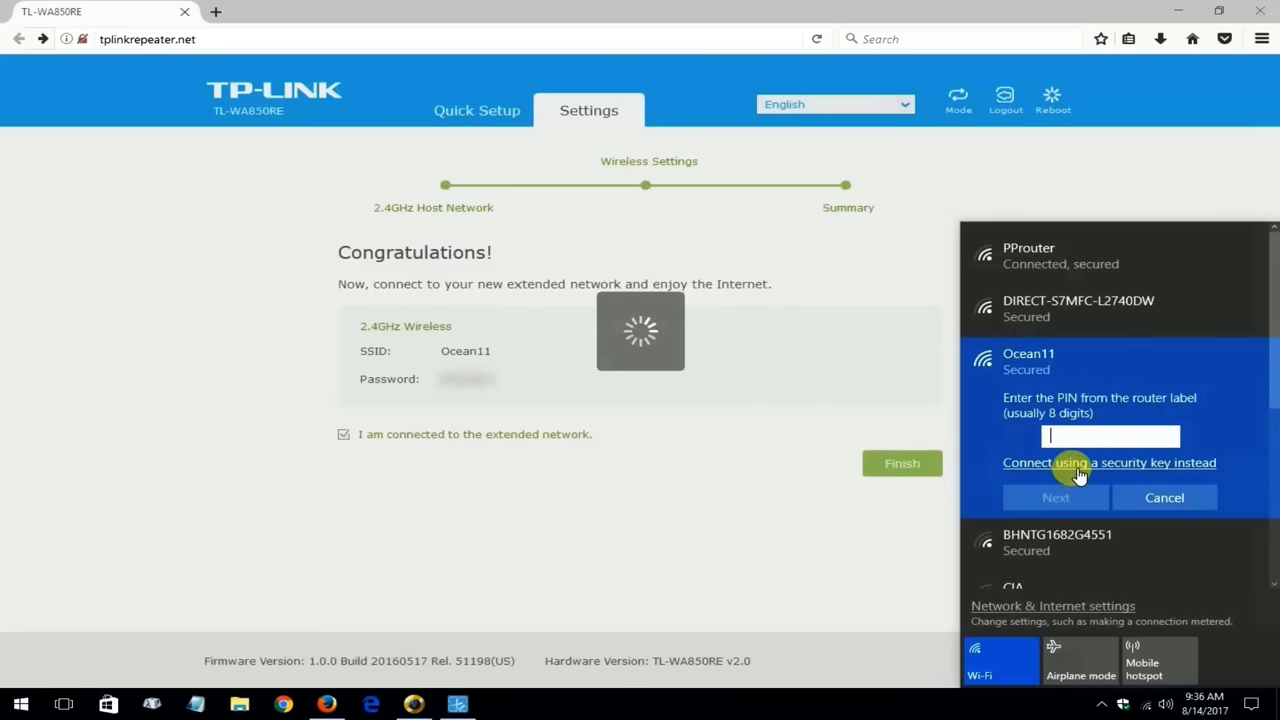
click(1078, 470)
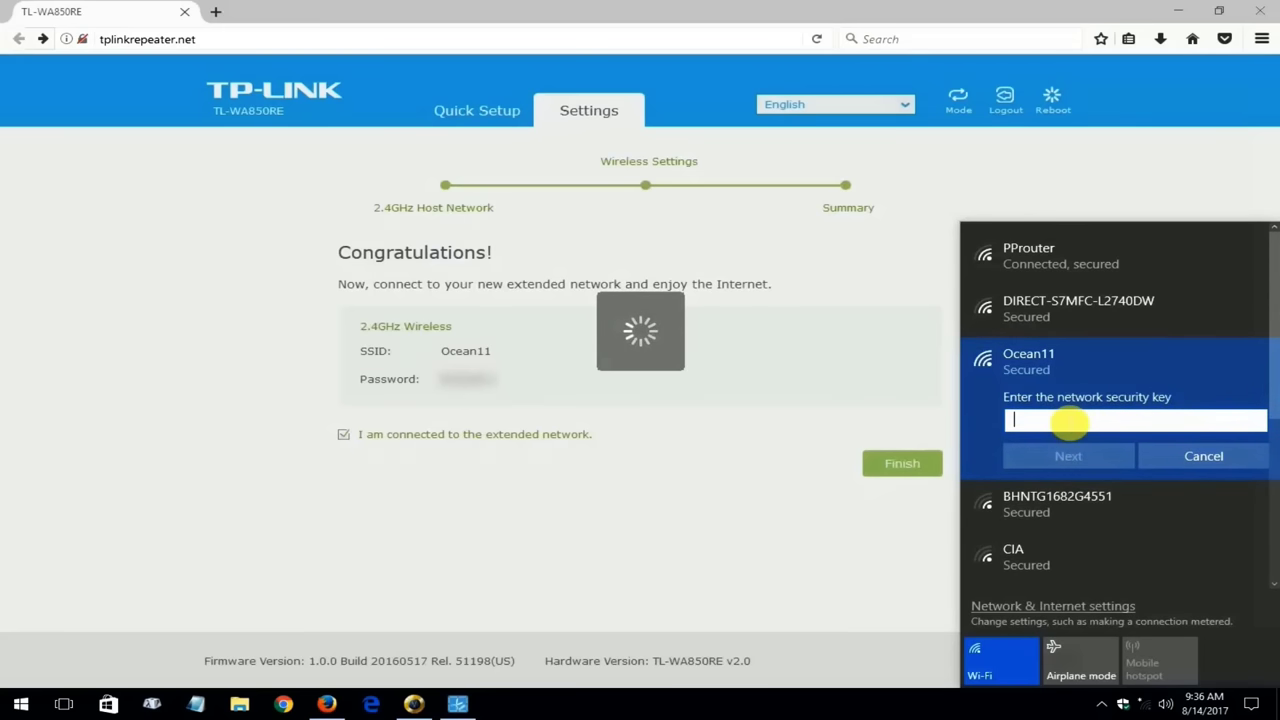
text(****)
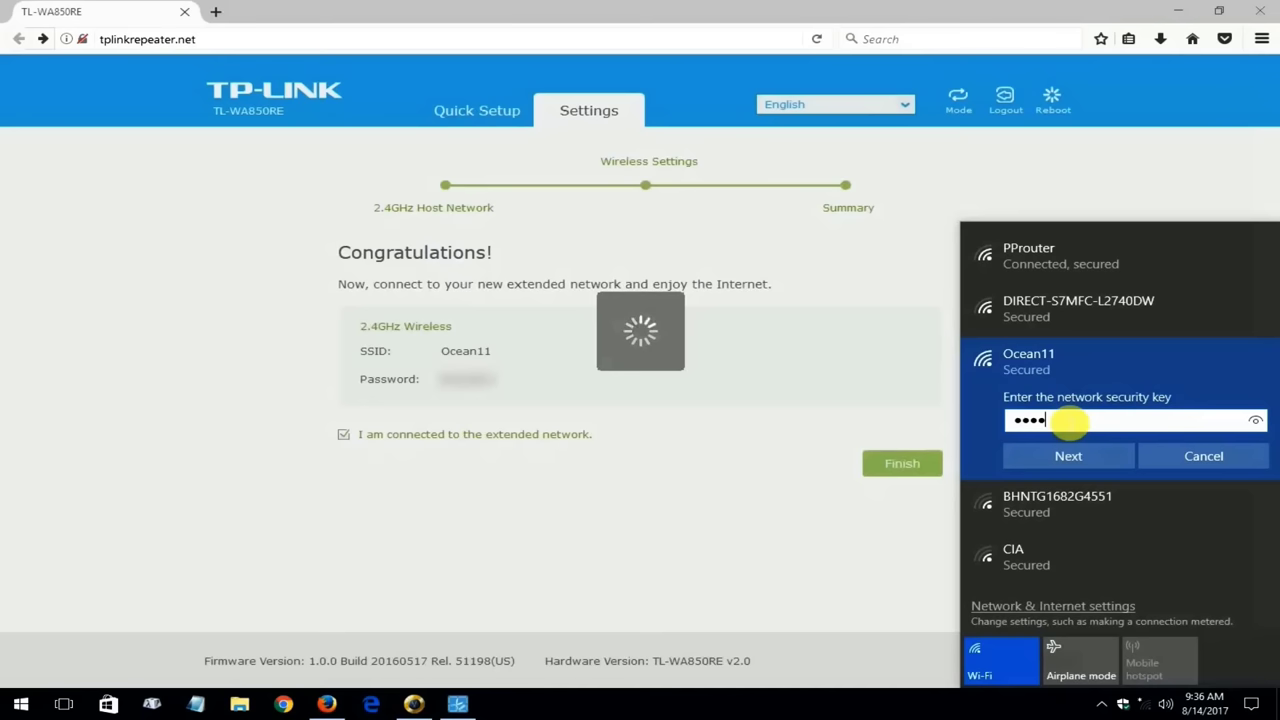
text(*****)
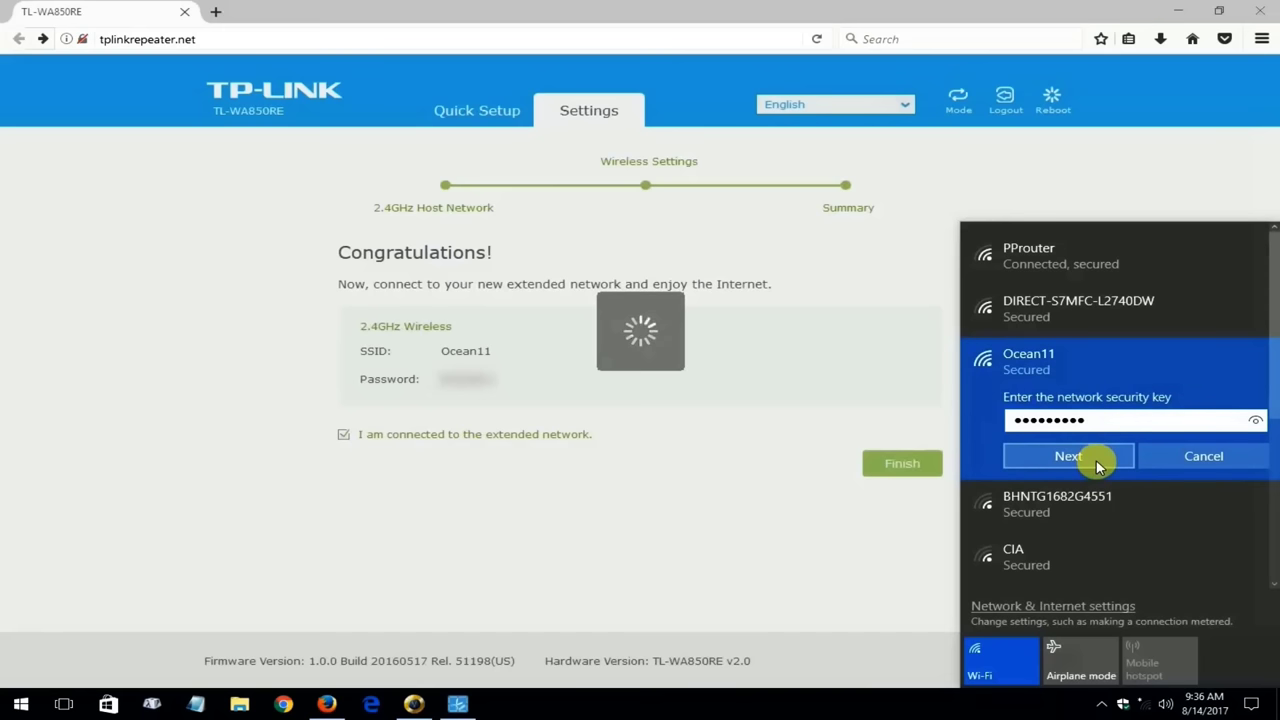
click(1097, 466)
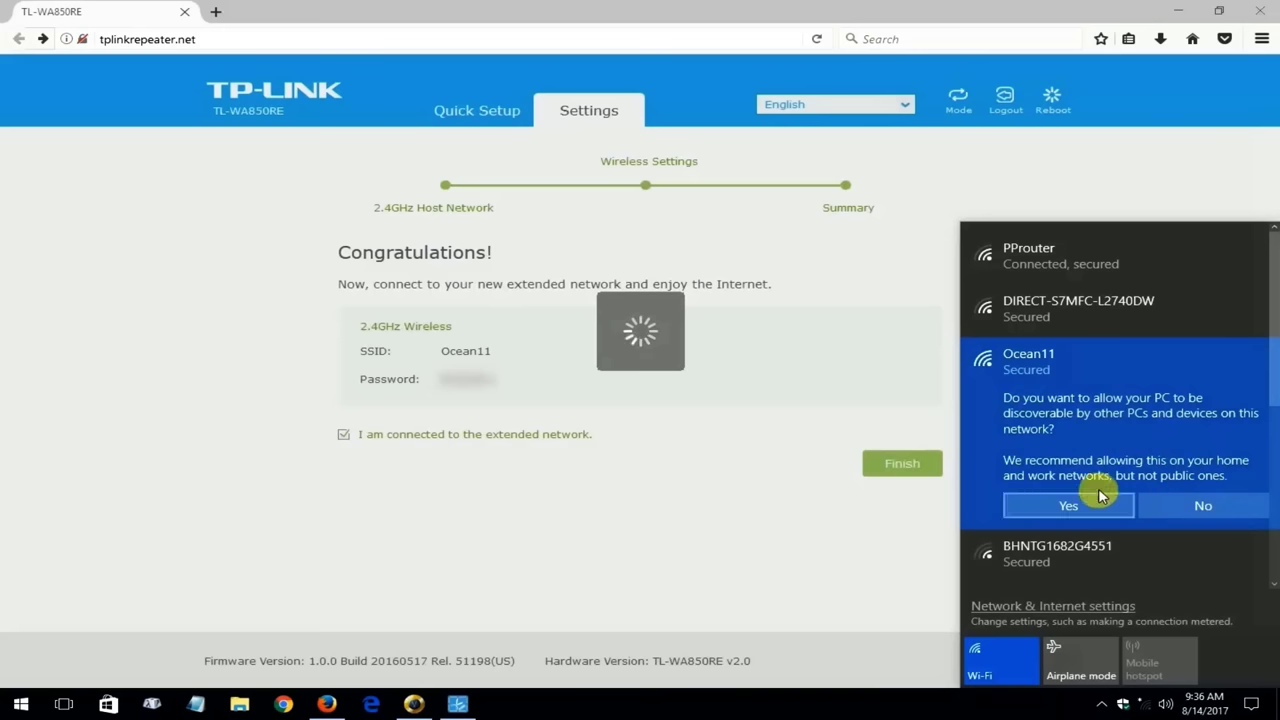
click(1203, 505)
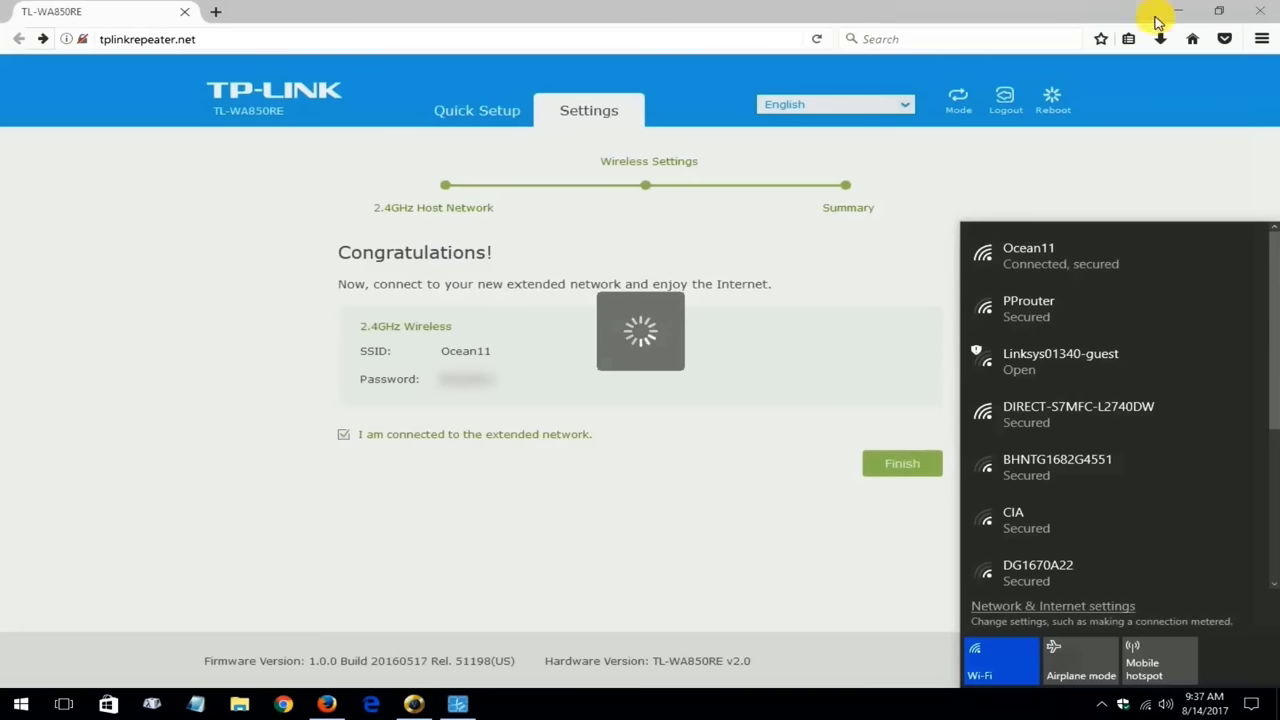
Load the browser home page to confirm google.com opens over Ocean11
click(1191, 42)
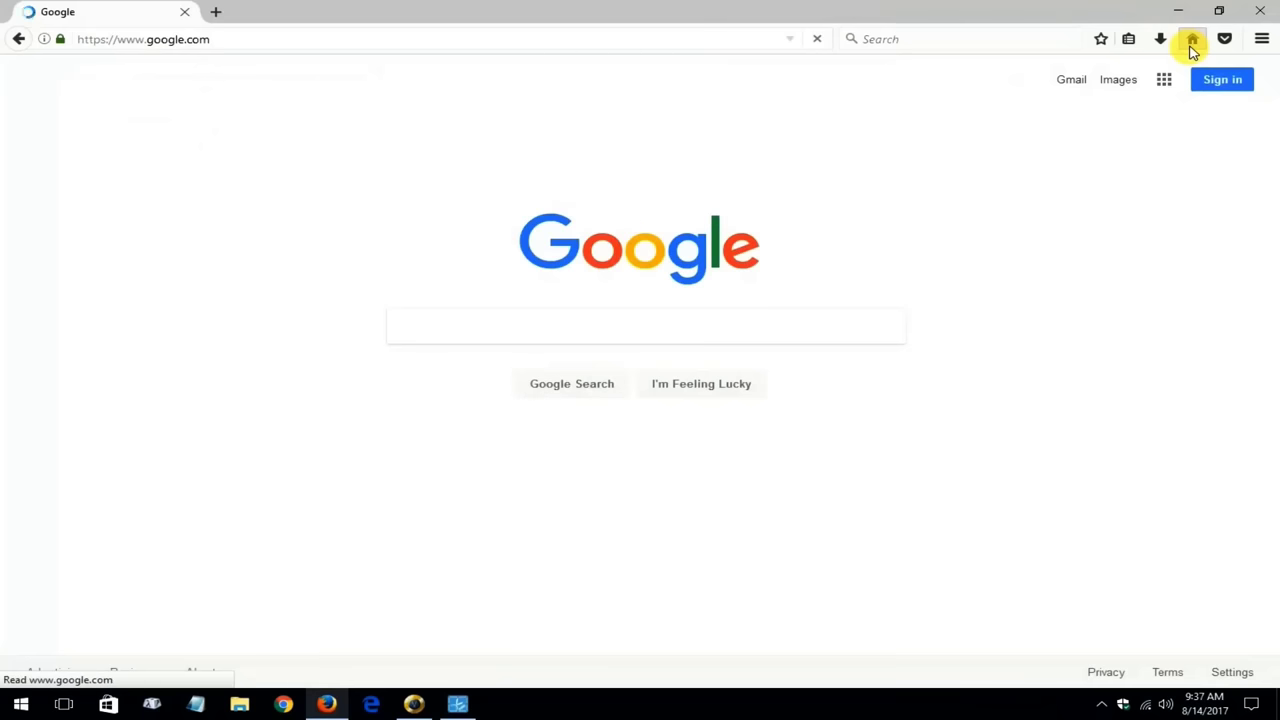